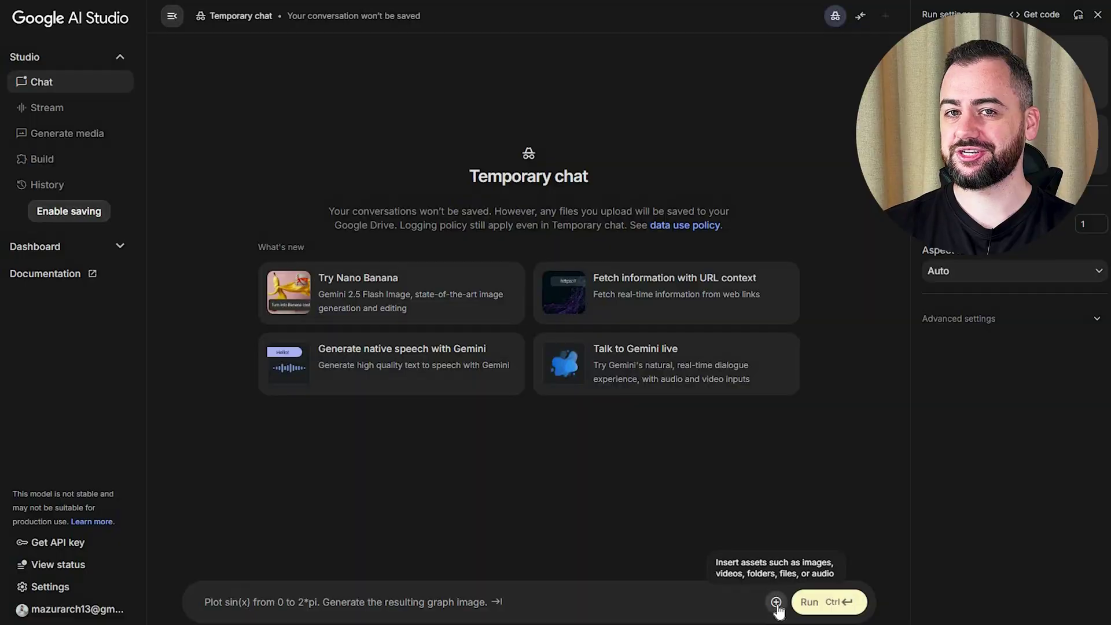
Upload the living room model image and generate a modern minimalist living room interior with natural light flooding through large floor-to-ceiling windows
click(776, 602)
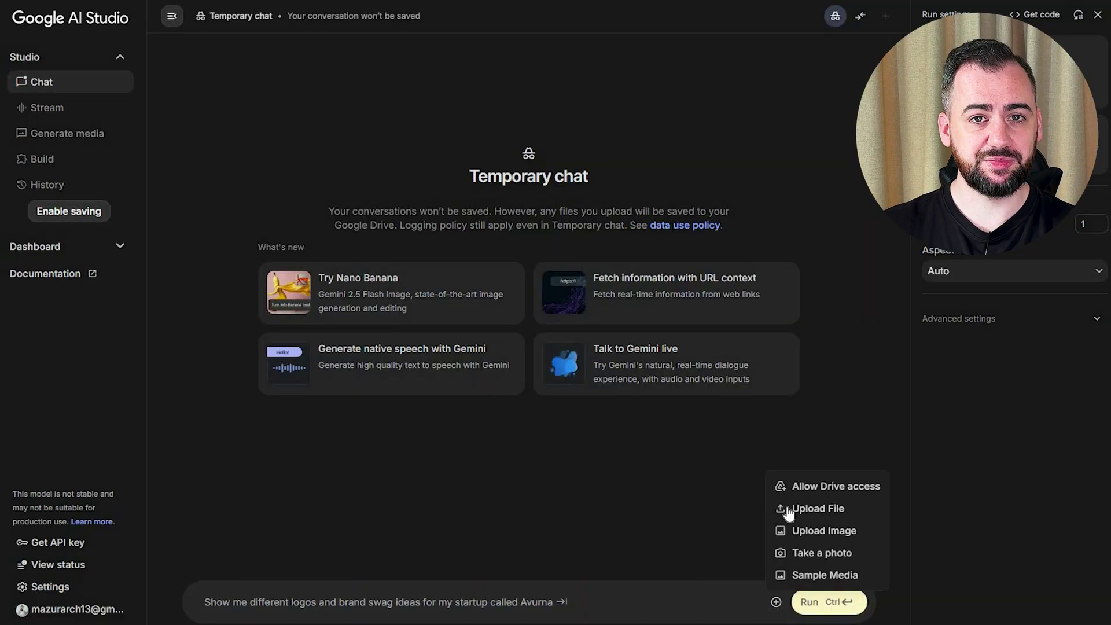
click(787, 511)
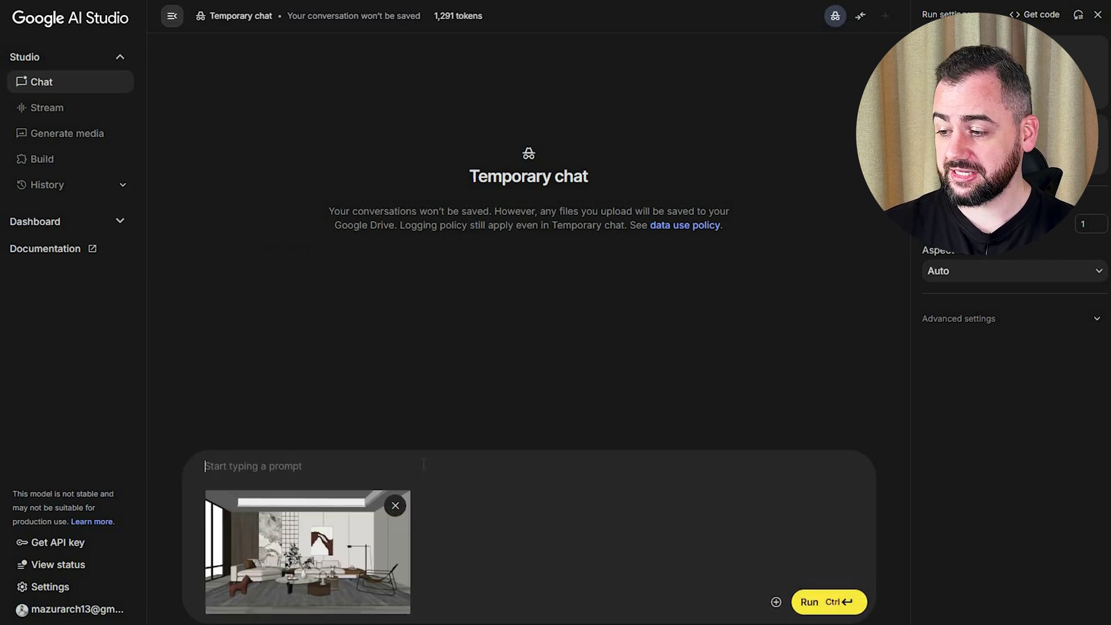
text(Generate a modern minimalist living room interior with natural light flooding through large floor-to-ceiling windows. Neutral colour palette with warm wood textures, marble wall feature, and soft fabric upholstery. The space feels calm and elegant, featuring a contemporary sectional sofa in beige tones, designer armchair in brown leather, and a marble coffee table with simple decor elements — vase with branches, books, and ceramic objects. Realistic materials, detailed shadows, and subtle reflections on the floor. The lighting should be soft daylight from the left, creating a warm, welcoming mood. Photorealistic, 8K, cinematic lighting, ultra-detailed materials, rendered with realistic lens and depth of field, interior photography style.)
click(809, 601)
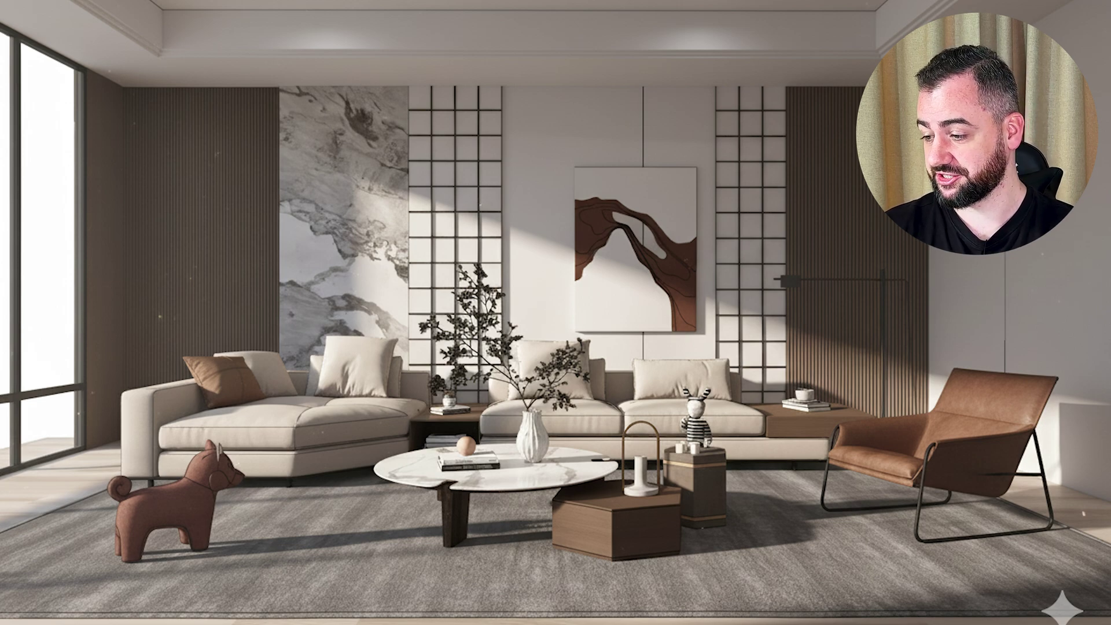
Submit the follow-up prompt "make it more photorealistic" for the generated living room render
text(make it more photorealistic)
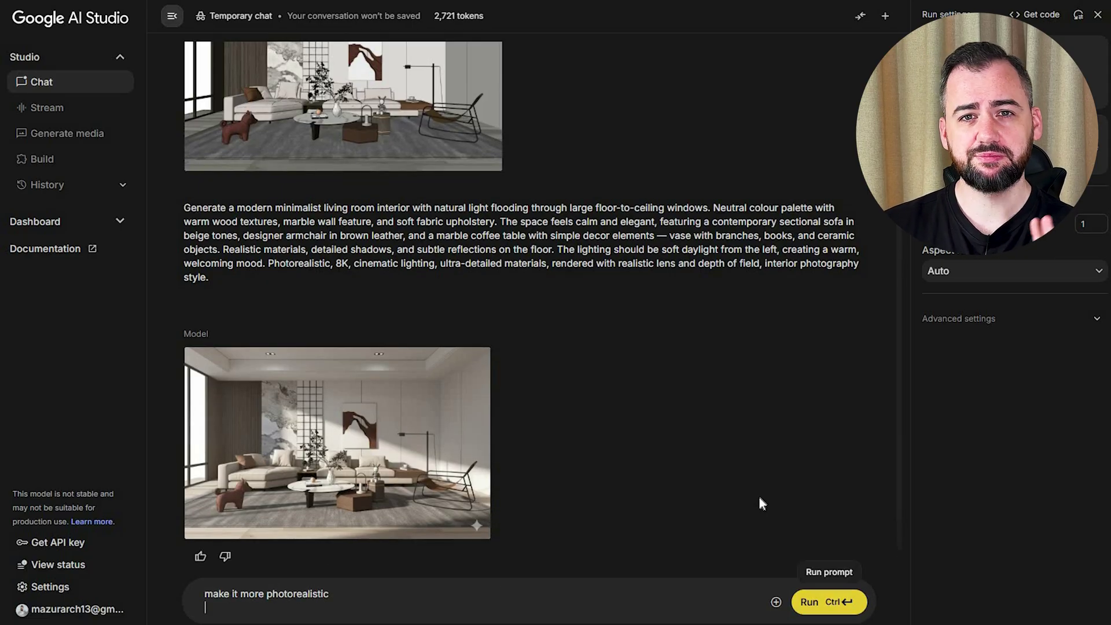
click(808, 602)
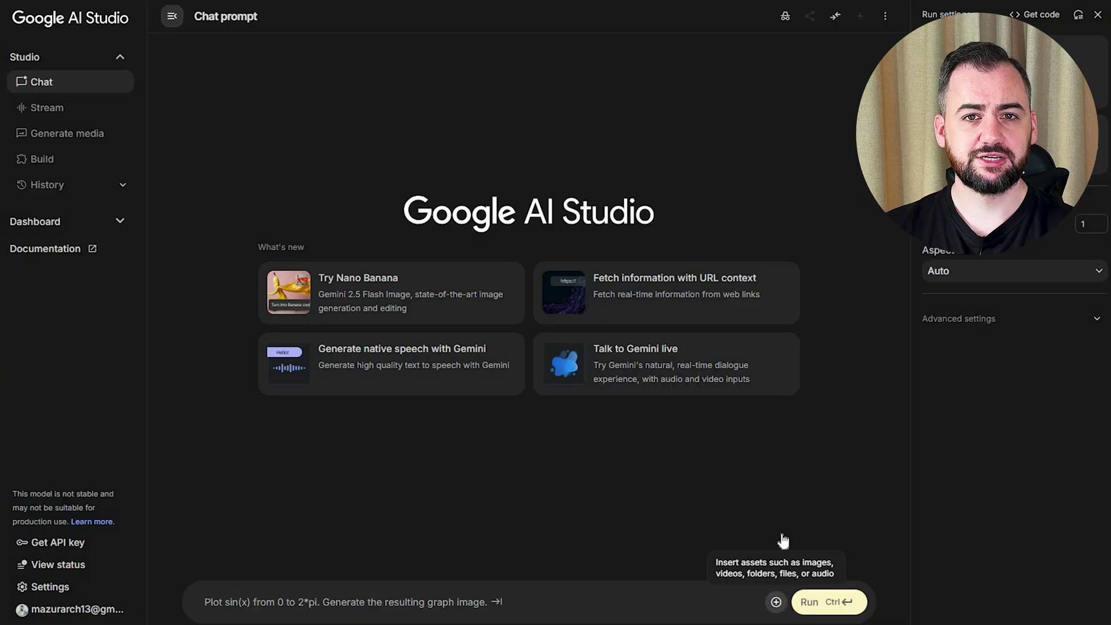
Upload the kitchen-dining model image and generate a bright, modern open-plan kitchen and dining interior with soft daylight streaming through sheer white curtains
click(776, 601)
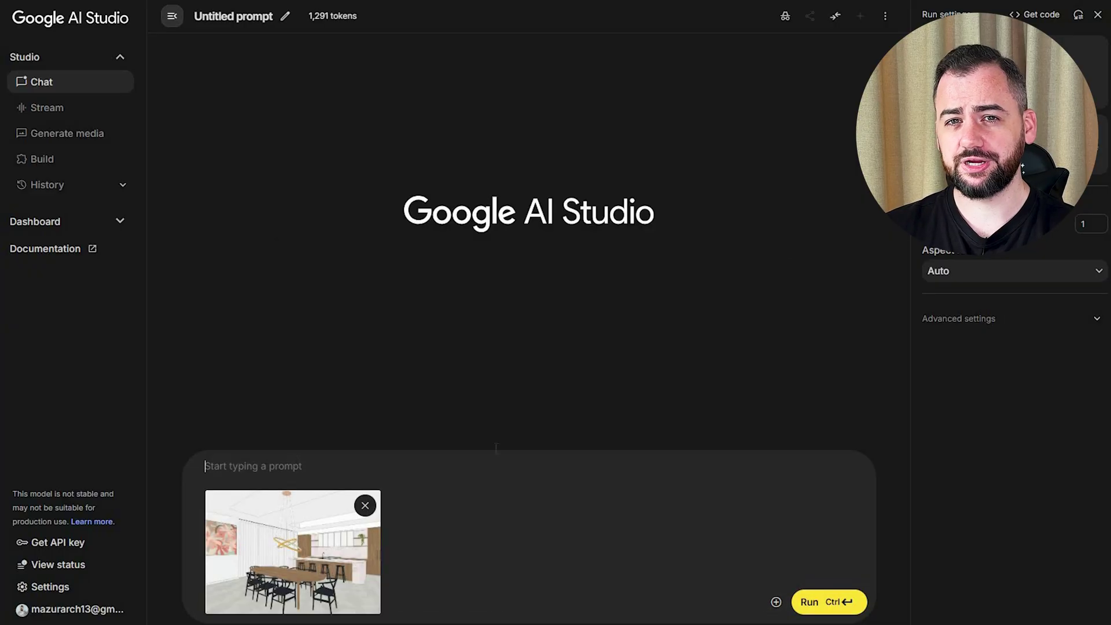
text(Generate a bright, modern open-plan kitchen and dining interior with soft daylight streaming through sheer white curtains. Warm natural wood cabinetry with a subtle matte finish, marble backsplash and countertop, and elegant black bar stools. The dining area features a wooden oval table surrounded by black modern chairs. A sculptural gold pendant light hangs above, casting soft shadows. Add realistic materials — wood grain, marble veins, fabric texture on curtains, and gentle light reflections on the floor. The artwork on the wall features soft pastel flowers. The atmosphere should feel fresh, calm, and contemporary with Scandinavian influences. Rendered in ultra-photorealistic 8K quality with natural lighting, depth of field, and soft reflections. Balanced exposure, realistic shadows, and ambient occlusion to enhance depth and realism. Interior photography style, editorial composition, focus on mood and material quality)
key(ctrl+Return)
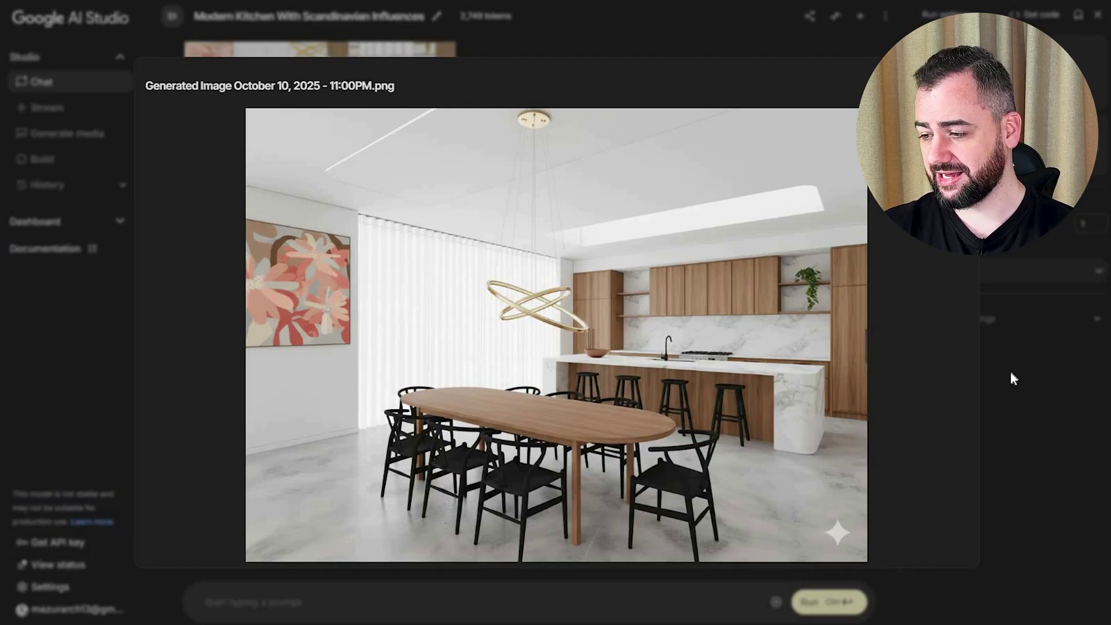
Request "include better shadows, especially on the floor, around the dining table" for the kitchen render and open the resulting image
click(1012, 378)
text(include better shado)
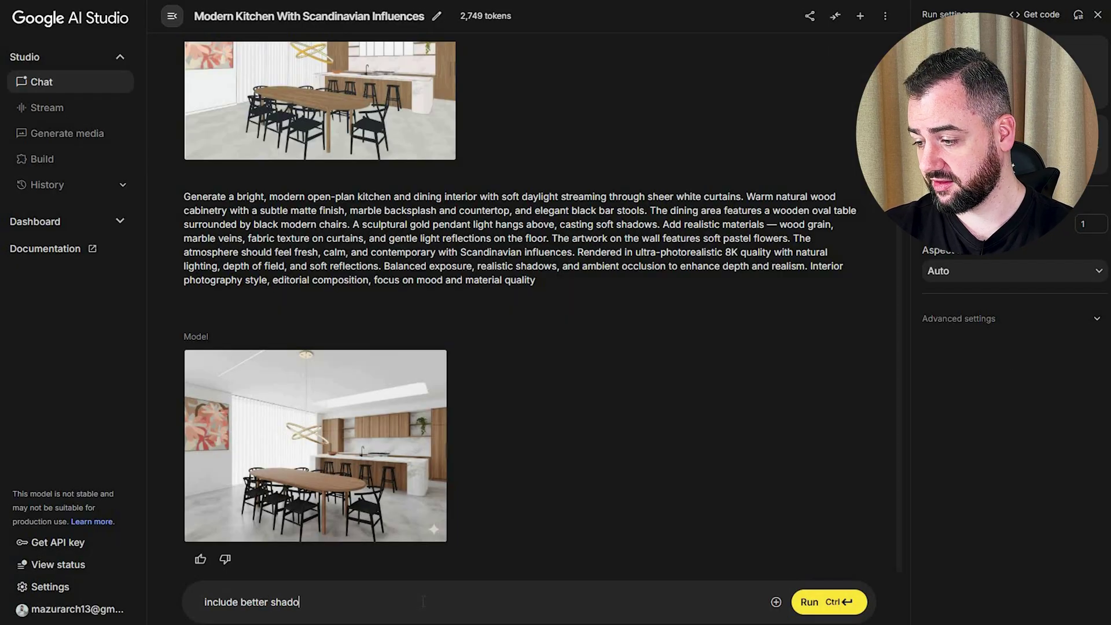
text(ws, especially on the floor, around the dining table)
key(ctrl+Return)
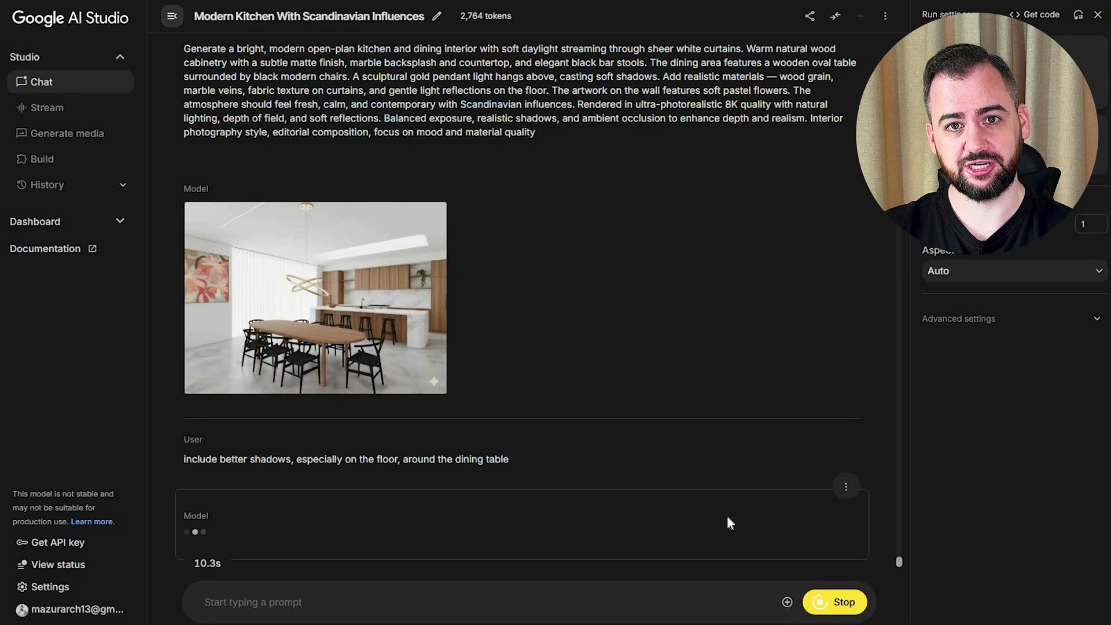
click(330, 491)
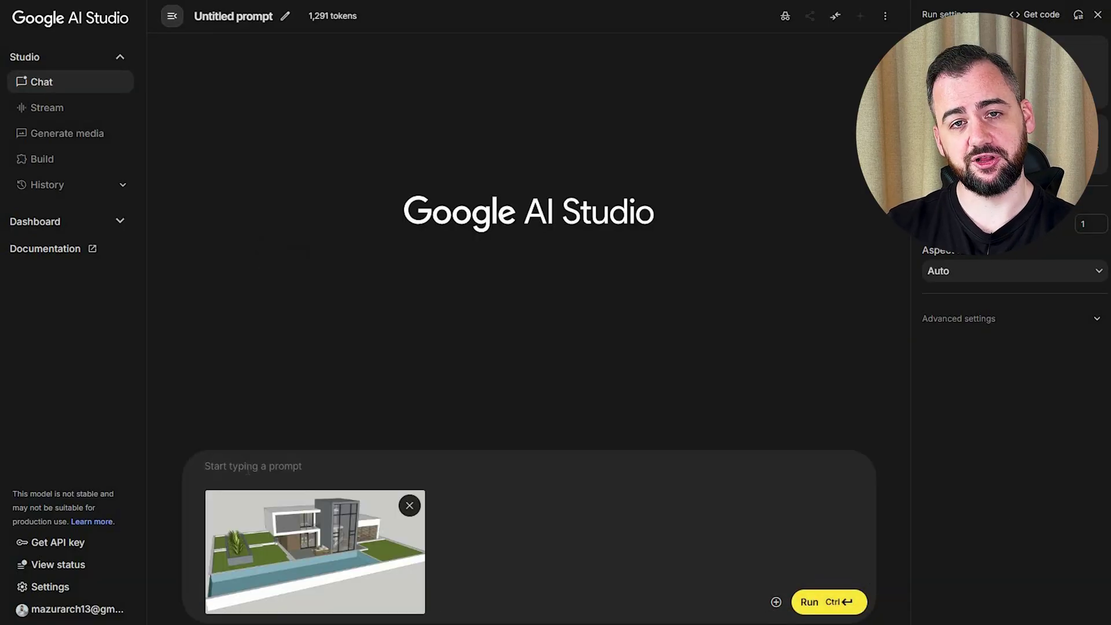
Generate a modern minimalist two-story villa with golden hour sunlight and a long reflecting pool from the attached model image, and open the result
key(ctrl+v)
key(ctrl+Return)
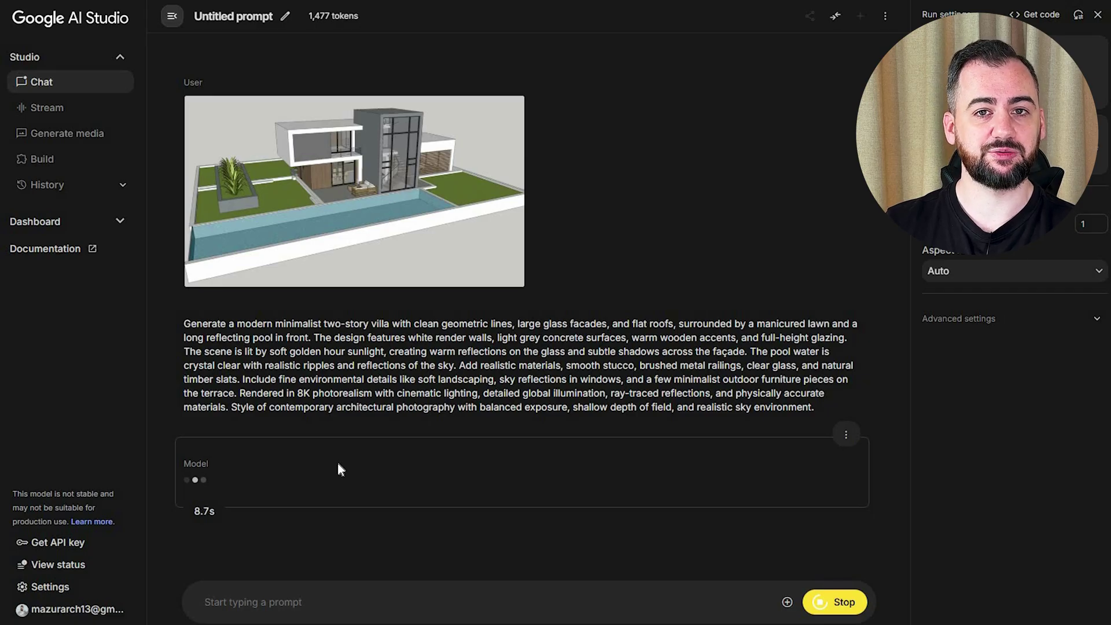
click(410, 465)
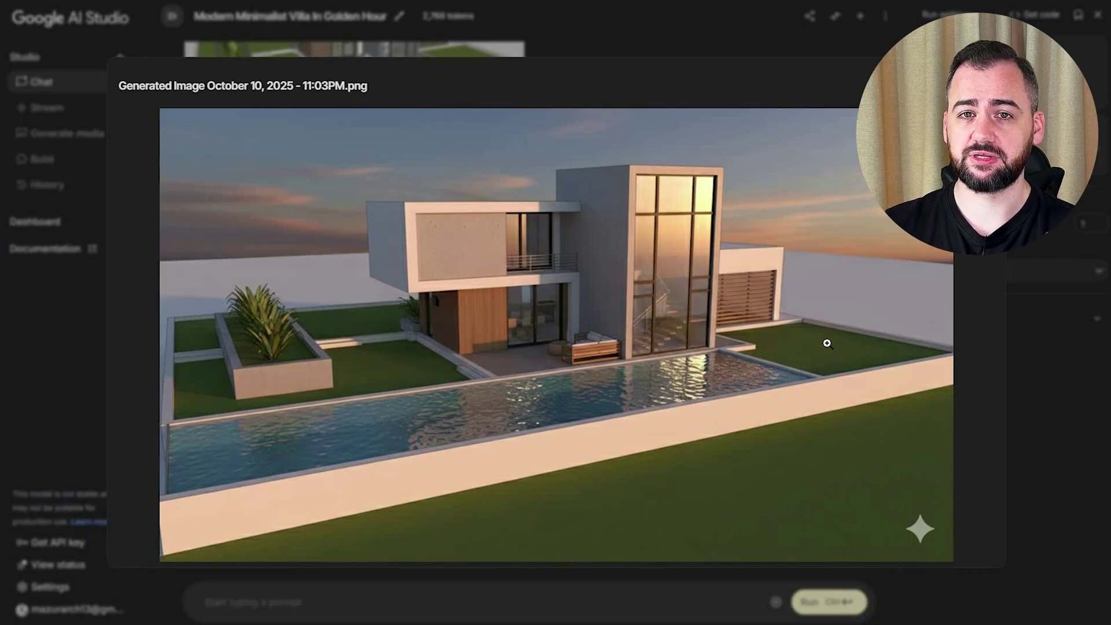
Request realistic lawn and small greenery on the green fields, surroundings with other villas / houses in the background, and much more greenery and tall trees
click(1048, 370)
text(include realistic lawn and small greenery on)
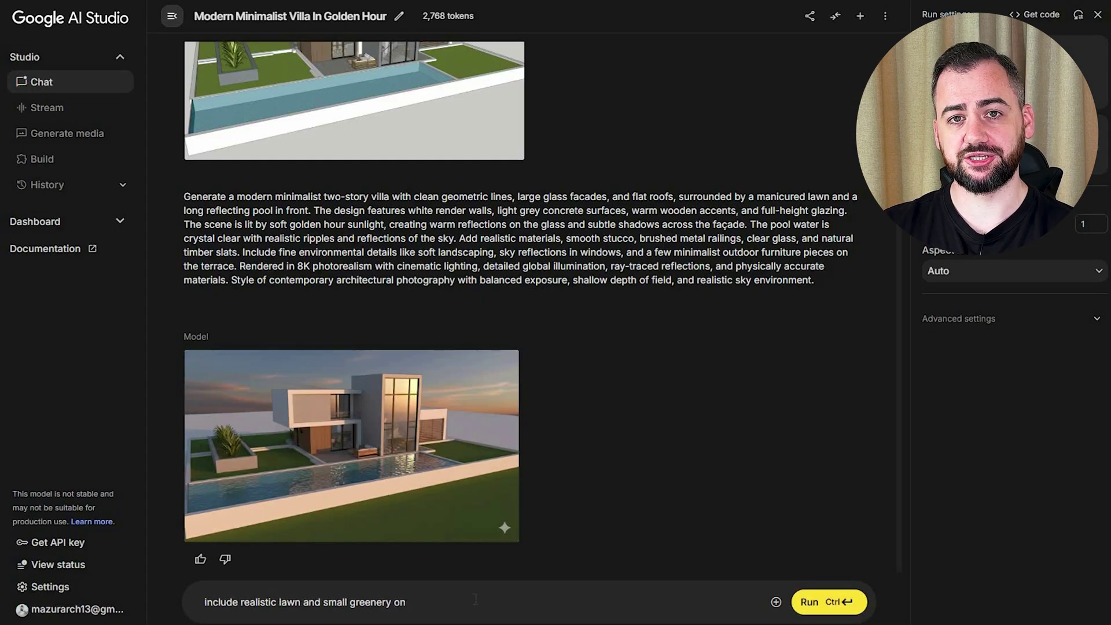
text( the green fields, generate surrouding)
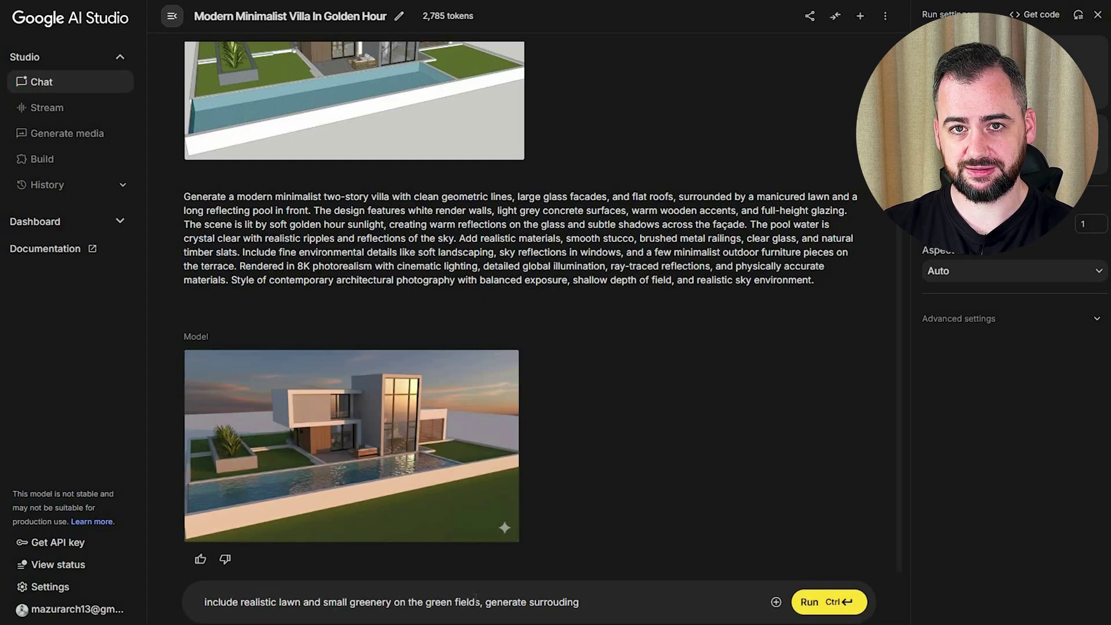
key(BackSpace)
key(BackSpace)
key(BackSpace)
key(BackSpace)
text(nding with other villas / houses in the )
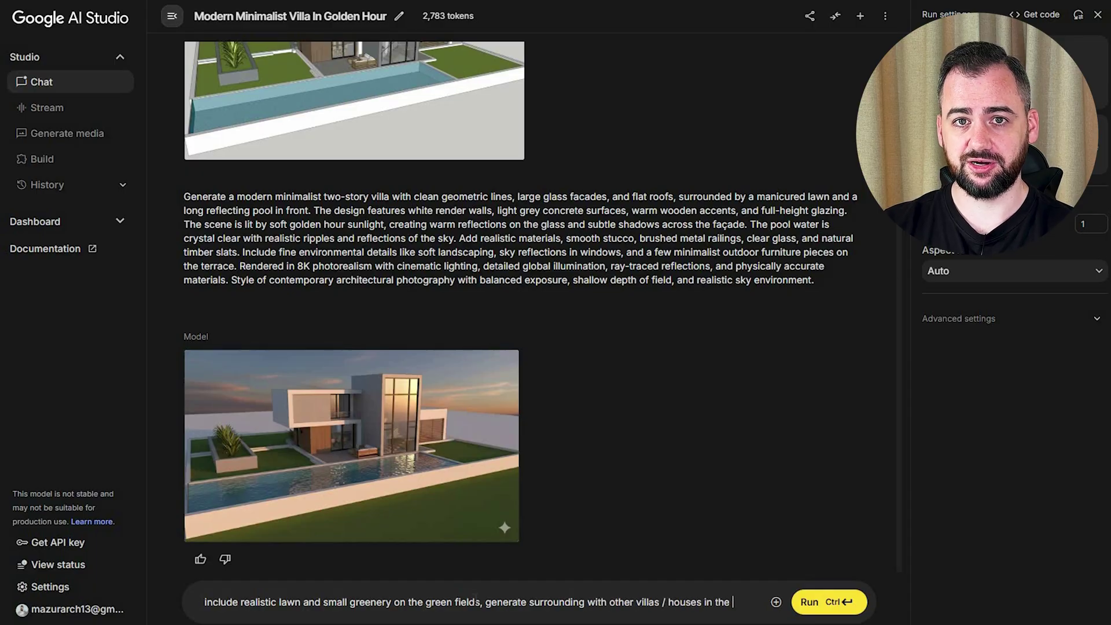
text(background, add much more greenery around, tall trees etc.)
key(ctrl+Return)
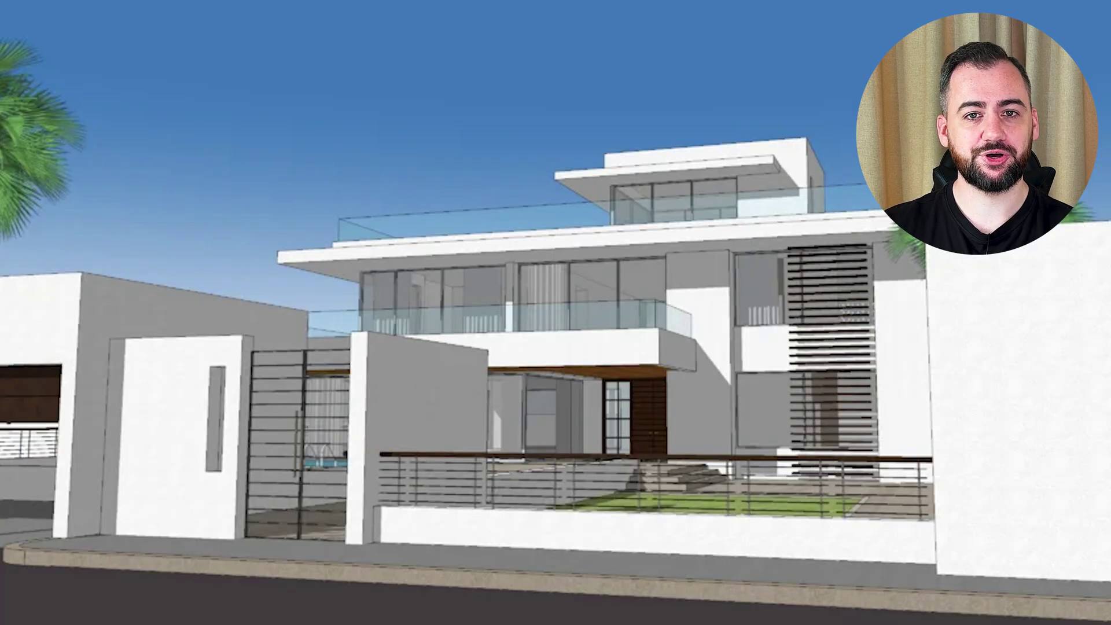
Generate the three-story villa render, and request pavement and road in front of the property, not water, with tall trees and greenery behind the building
click(825, 600)
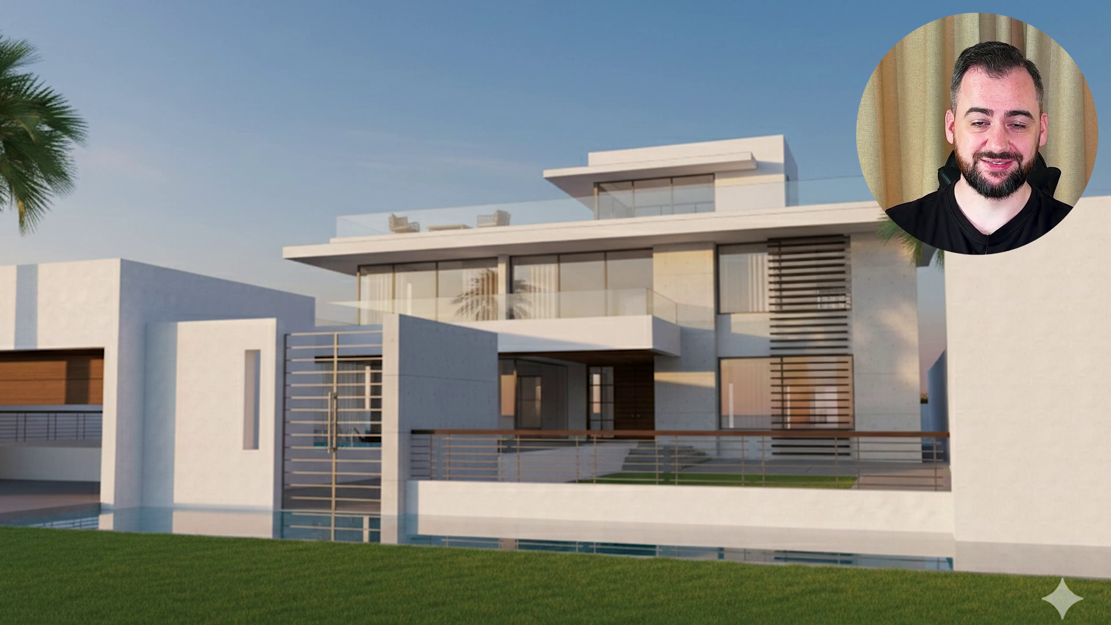
text(generate)
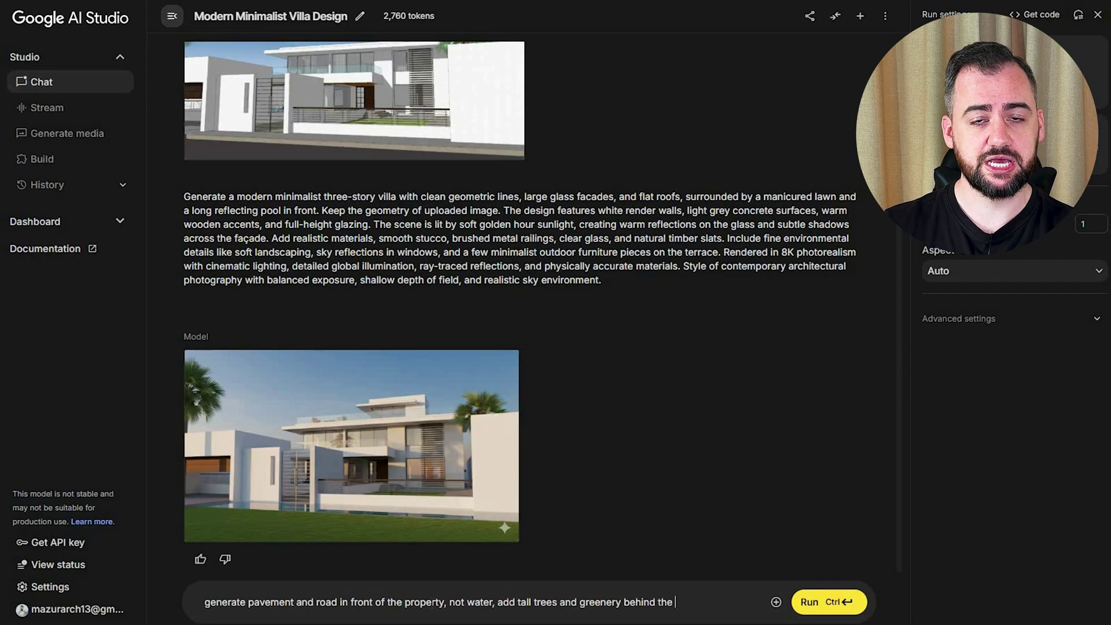
key(ctrl+Return)
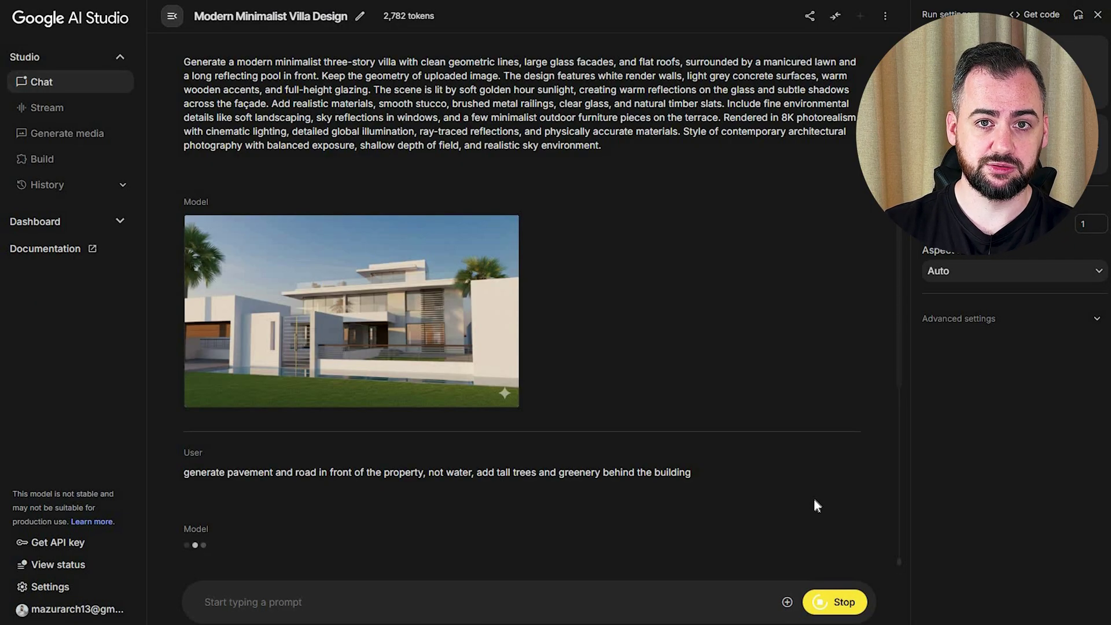
click(413, 482)
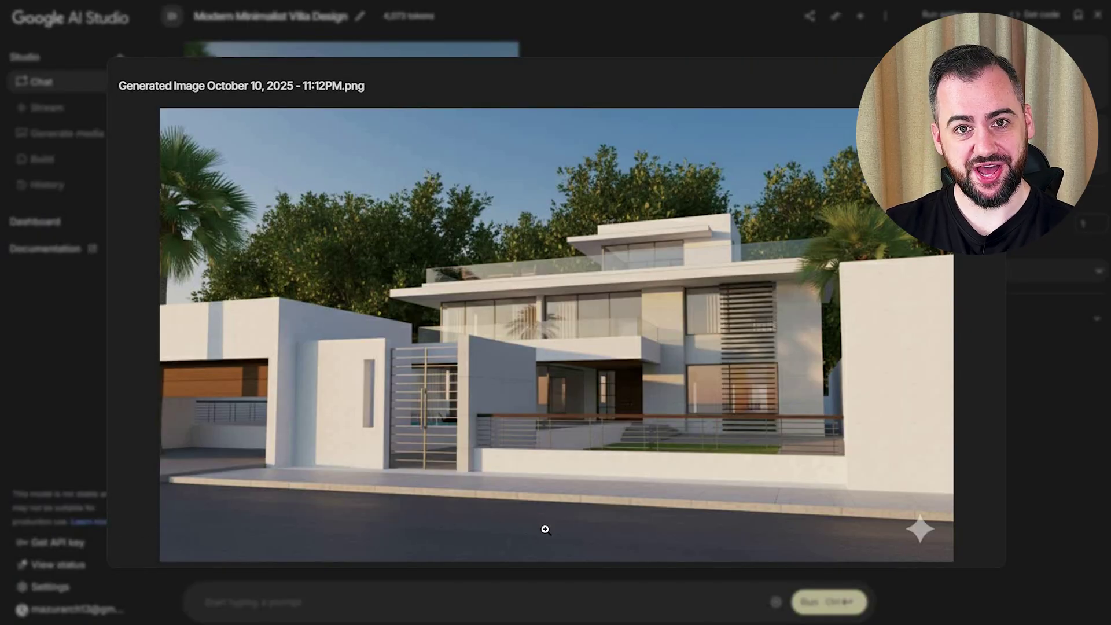
Submit the follow-up prompt "upscale the image, make it more crisp and improve the materials" for the three-story villa render
click(1052, 391)
click(306, 602)
text(upscale the image, make it more crisp and improve the materials)
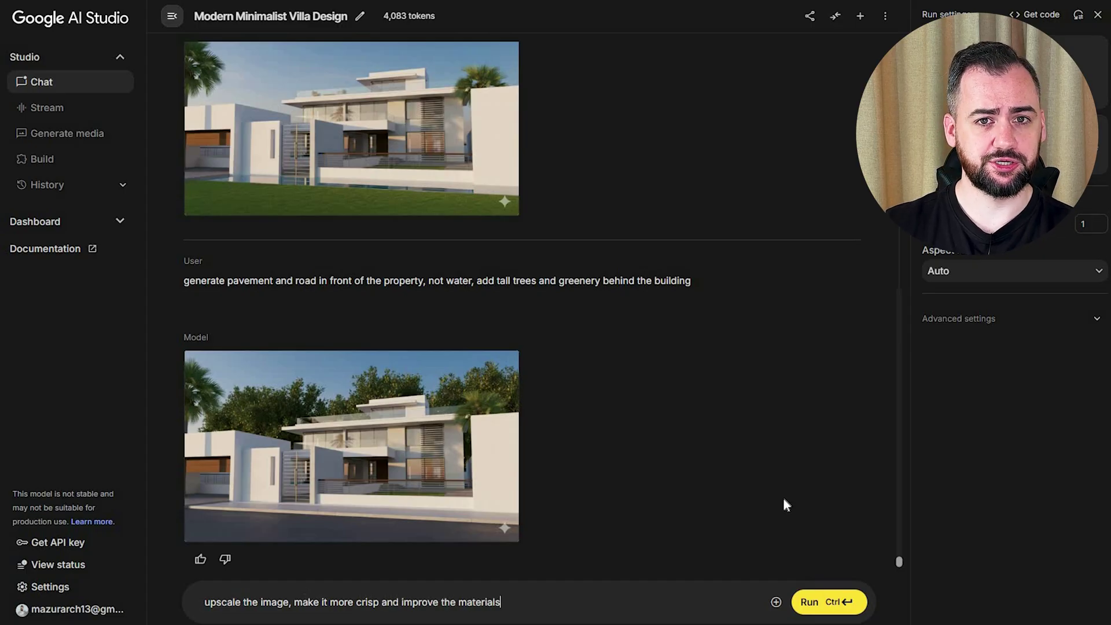
key(ctrl+Return)
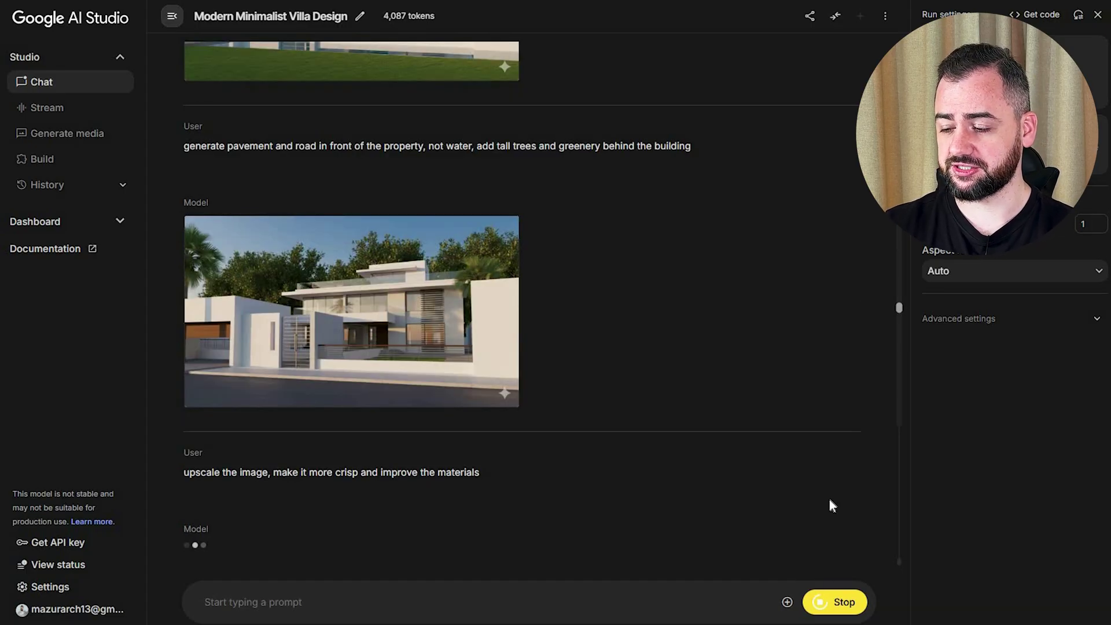
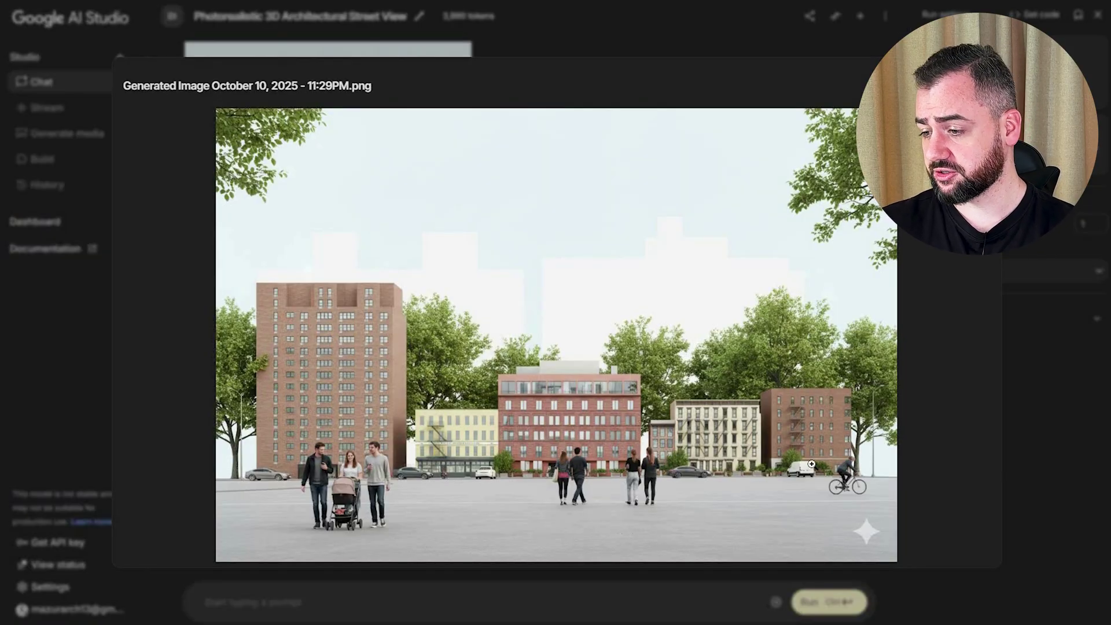
Request "reduce the scale of trees, don't add people in the immediate foreground" for the street view render
click(1052, 369)
text(reduce the scale of tr)
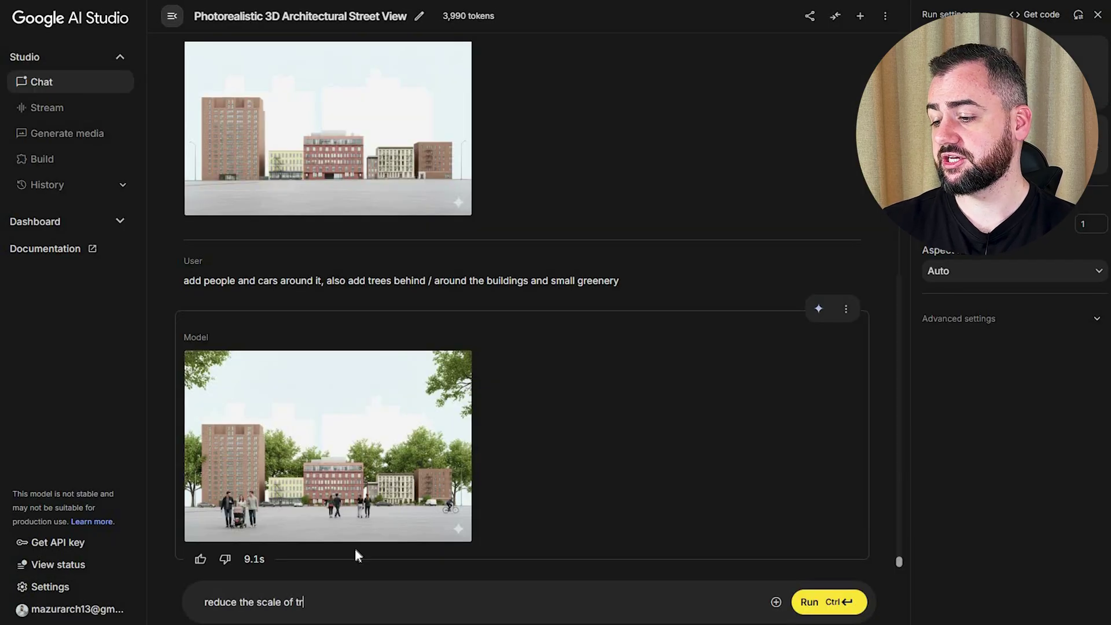
text(ees, don't add people in the immediate foreground)
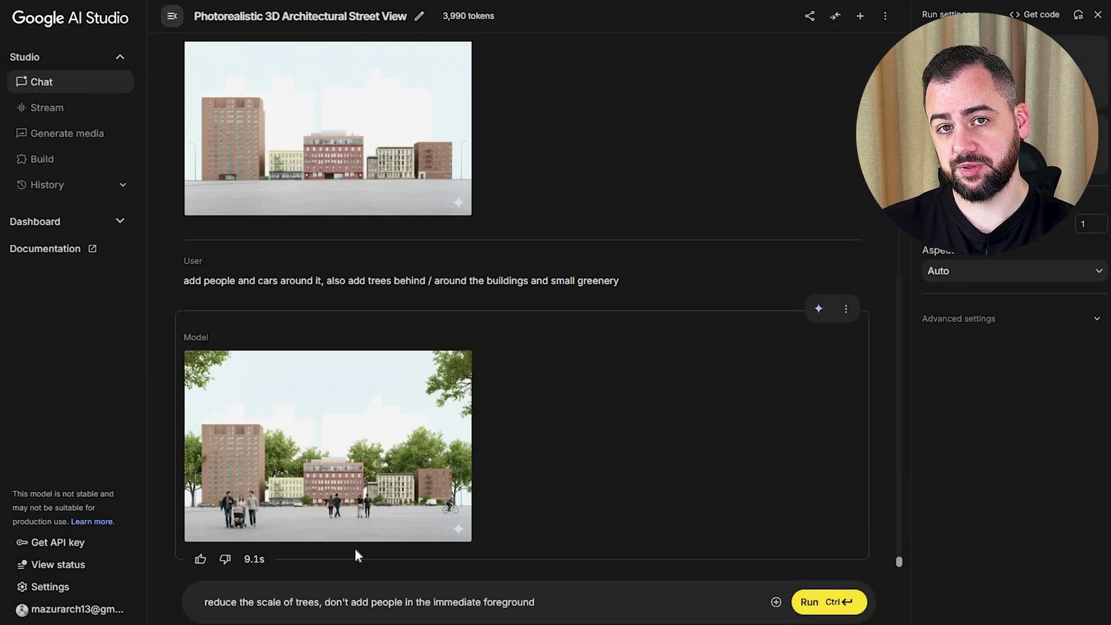
key(ctrl+Return)
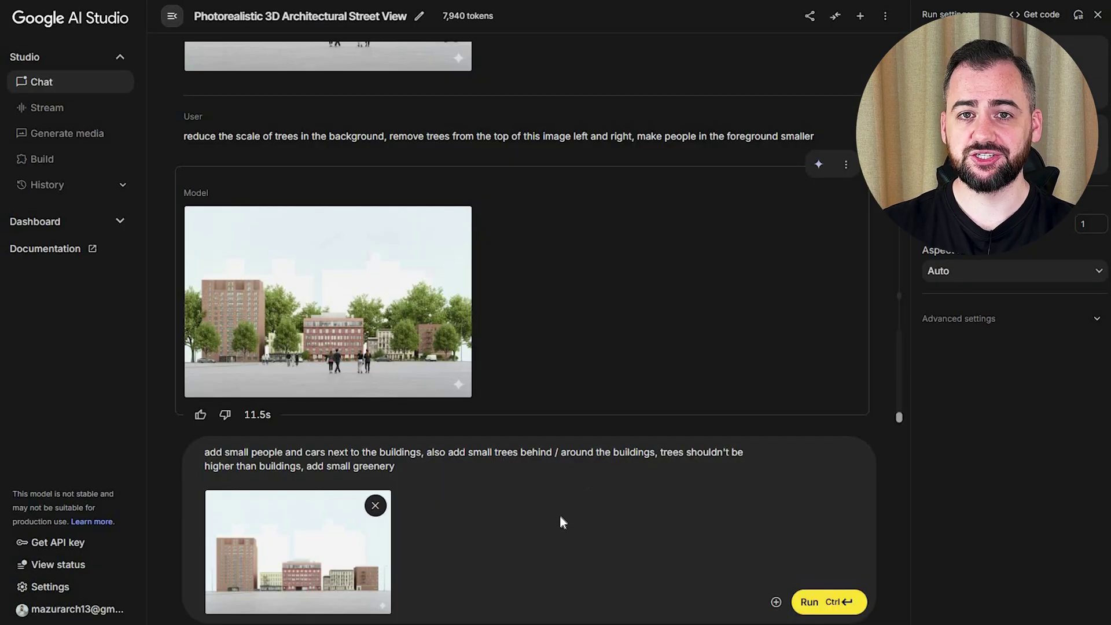
Submit the prompt adding small people, cars, greenery and trees no higher than the buildings to the attached street view image
click(827, 602)
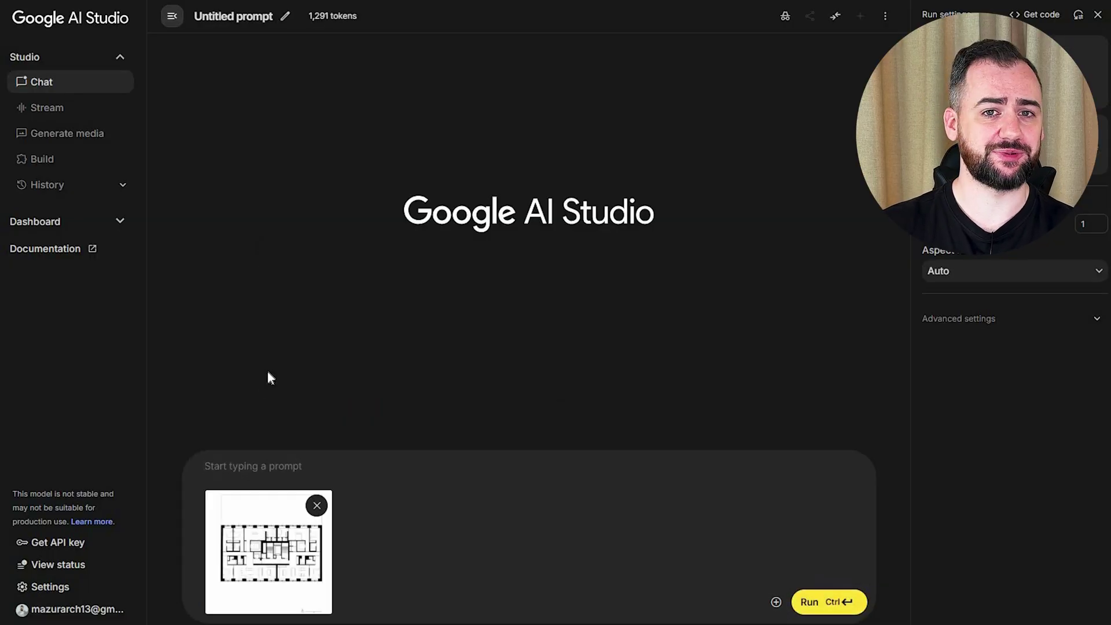
Generate a photorealistic isometric 3D visualization of the attached apartment floor plan with realistic materials and fully furnished interiors, and open the result
text(Create a photorealistic 3D visualization of this architectural floor plan, a modern apartment building layout. Show realistic materials, fully furnished interiors, natural daylight, soft shadows, and accurate proportions. Use a top-down perspective with slight angle (isometric view) to show depth and layout clearly. Include textures, lighting, flooring, furniture, plants, and decor for each room. Style: modern minimalist, clean, warm tones, high detail, architectural render quality.)
click(824, 603)
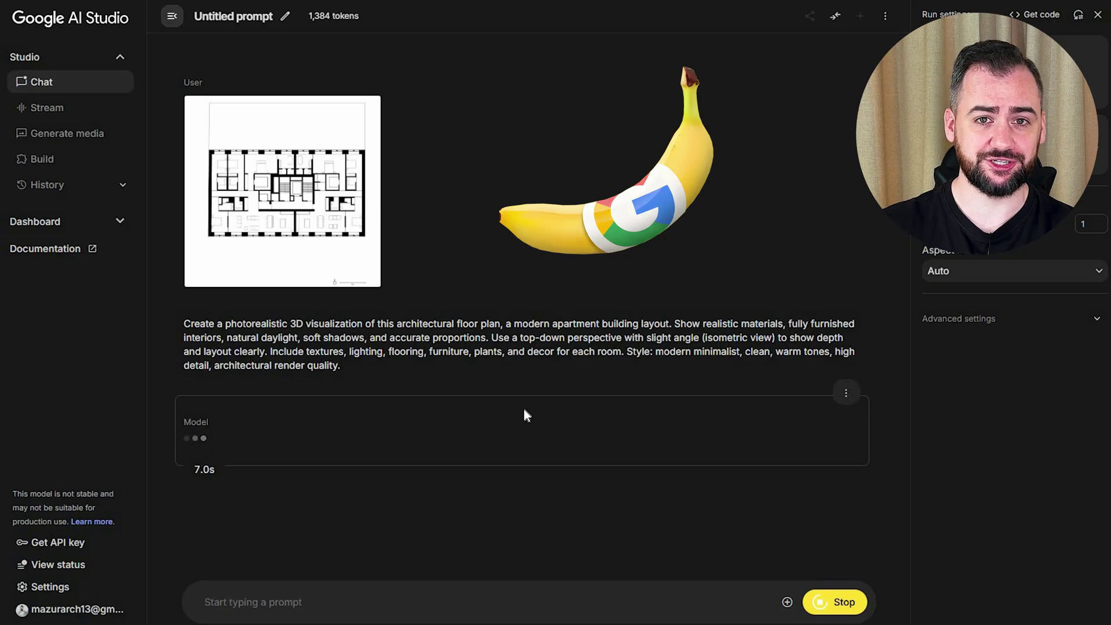
click(328, 416)
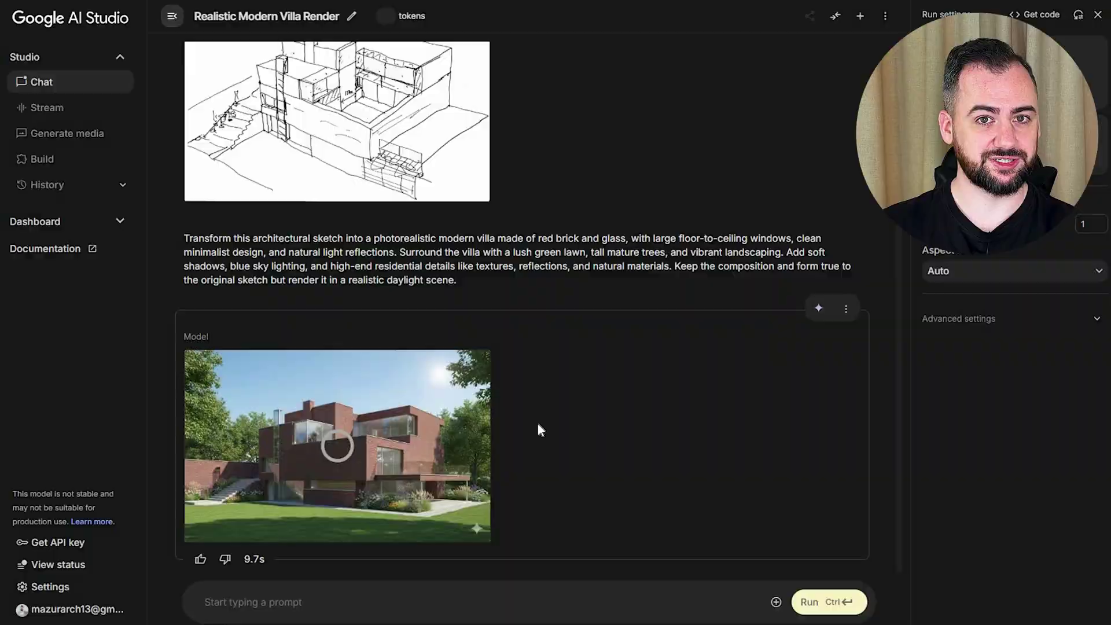
Open the red brick villa render generated from the sketch in the enlarged preview
click(389, 493)
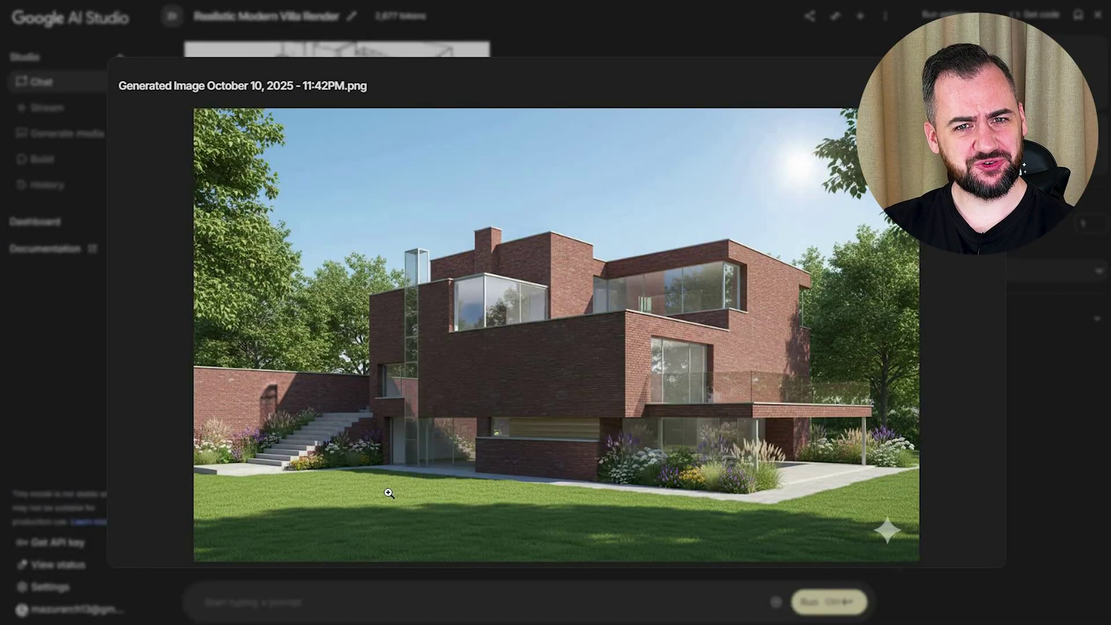